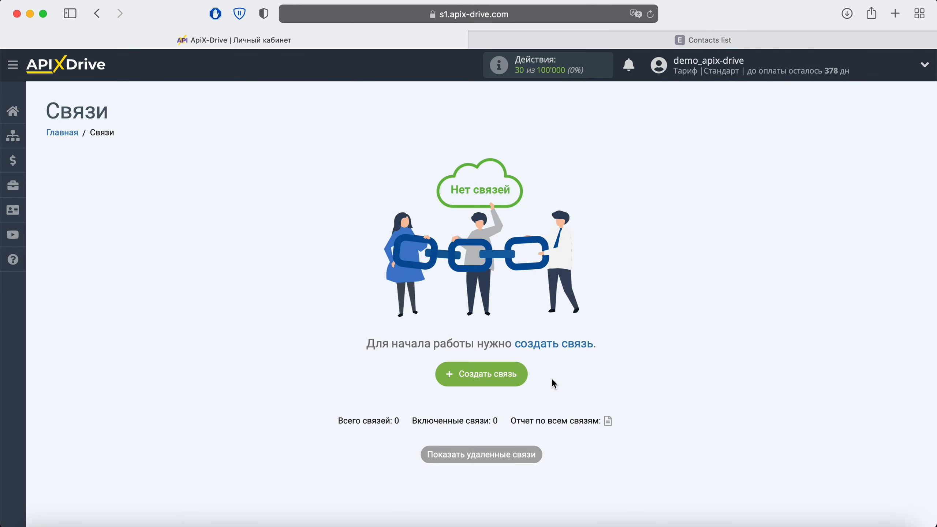
Create a new connection with Facebook as the data source system
left_click(522, 375)
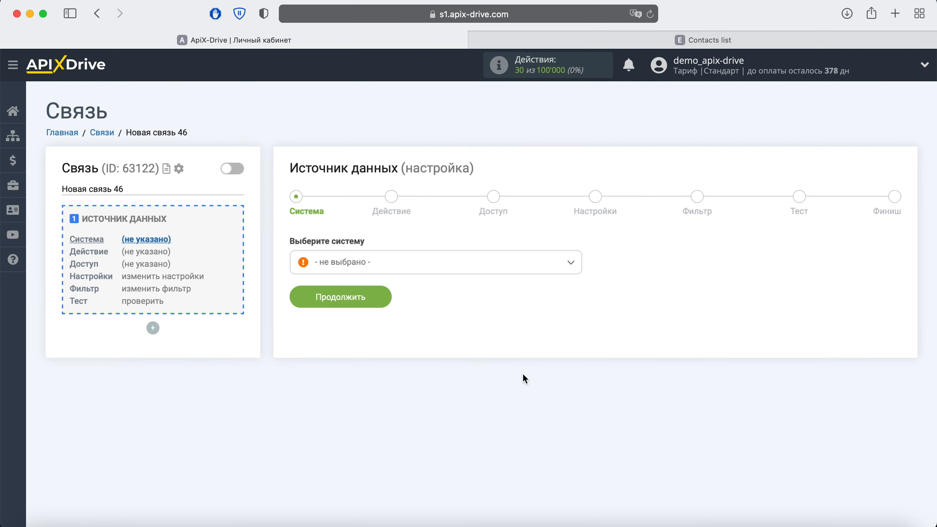
left_click(456, 268)
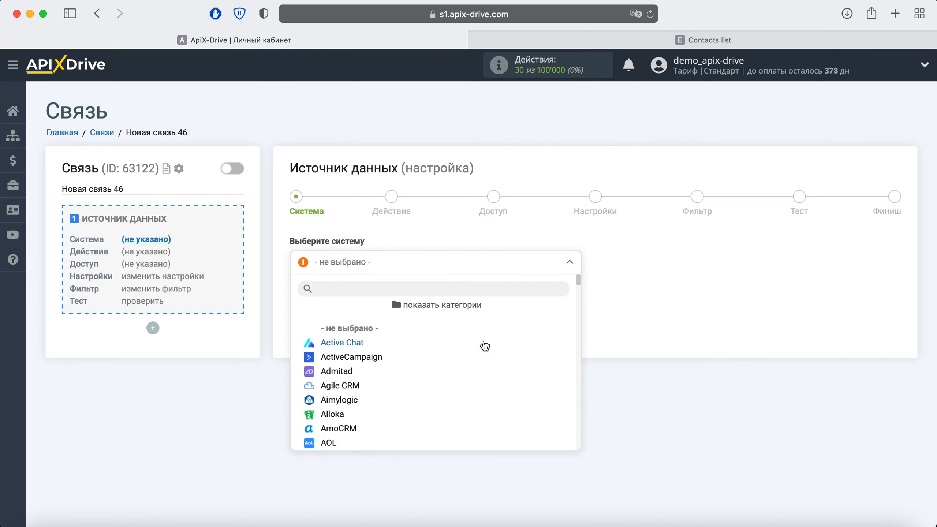
scroll(487, 352, "down", 3)
scroll(489, 359, "down", 10)
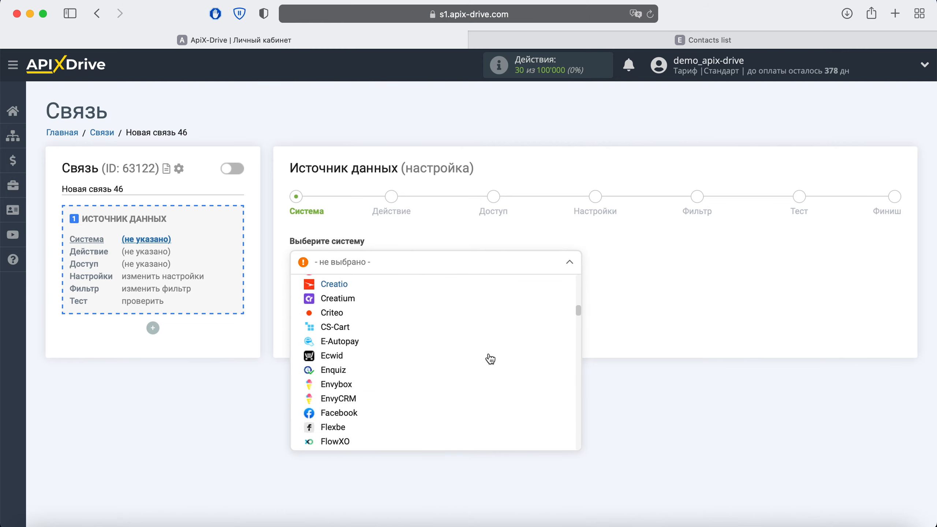
left_click(332, 344)
left_click(383, 295)
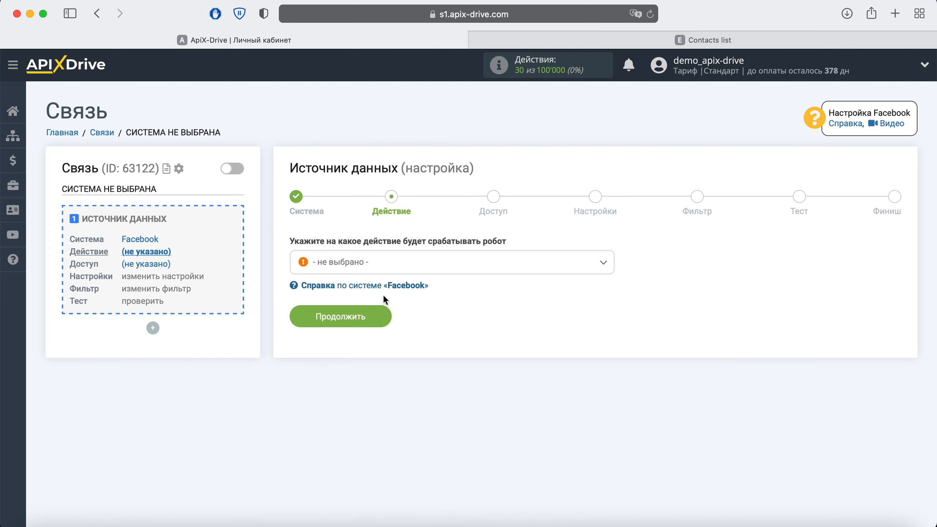
Set the Facebook source action to "Загрузить лиды" and continue to the access stage
left_click(437, 267)
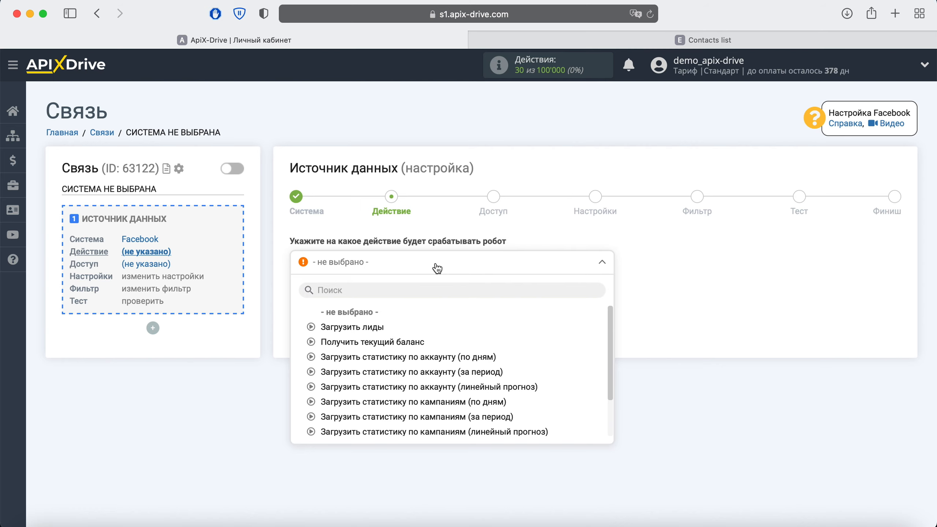
left_click(353, 327)
left_click(384, 315)
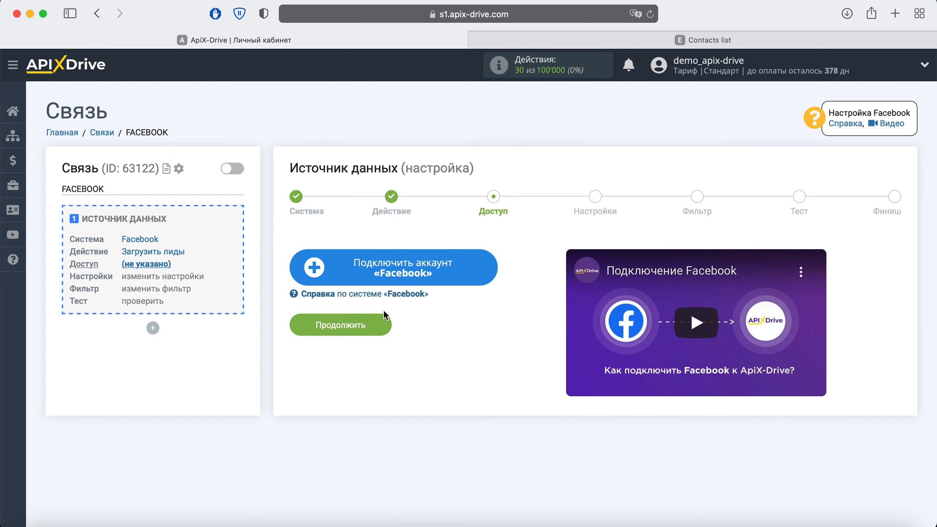
Start connecting a Facebook account and log in with the saved phone number and account password
left_click(480, 263)
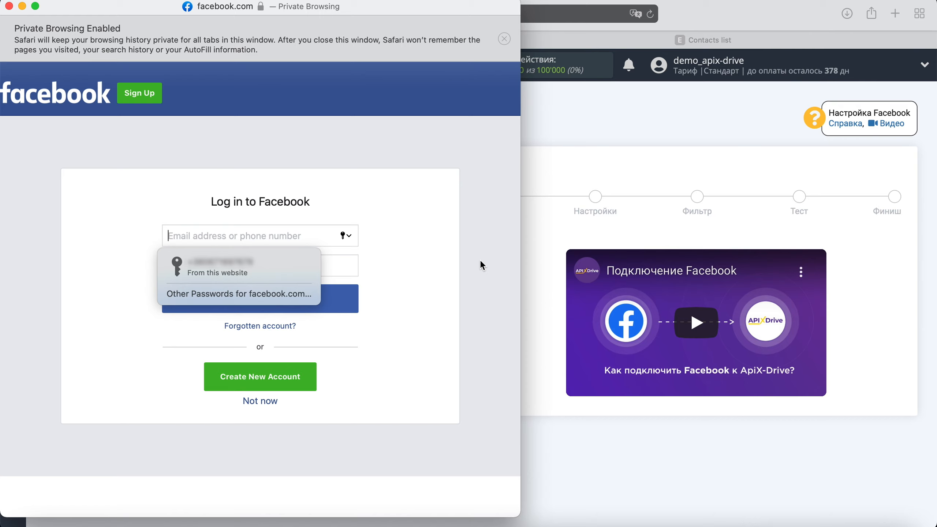
left_click(308, 275)
left_click(332, 302)
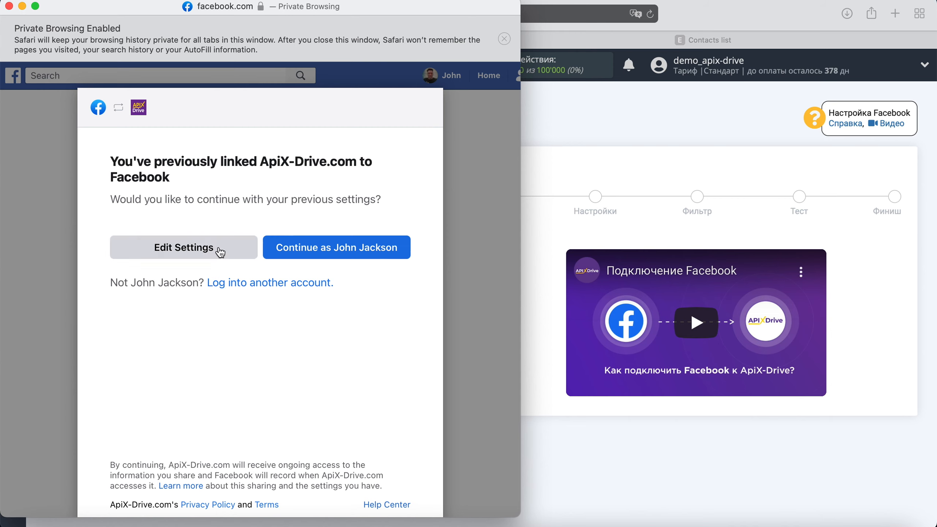
Edit the ApiX-Drive.com link settings, keep both Pages and all permissions enabled, and finish linking to Facebook
left_click(244, 251)
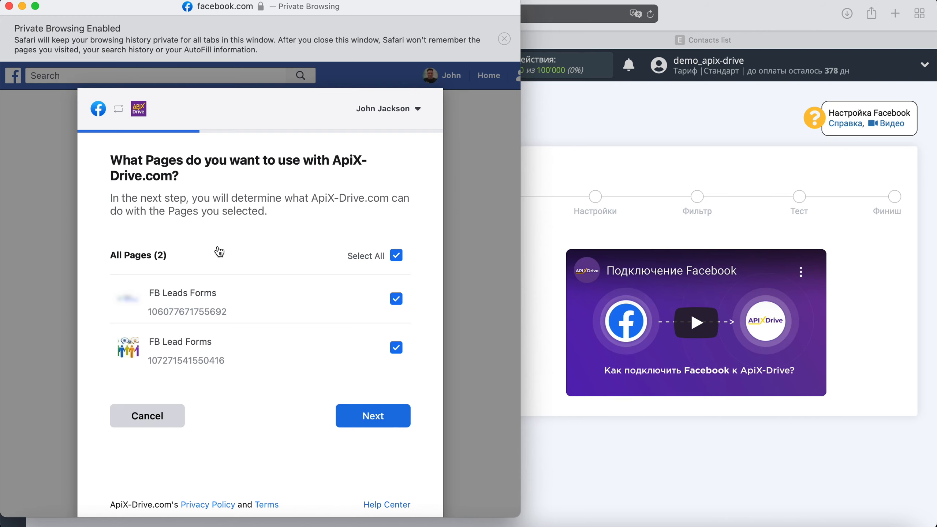
left_click(399, 415)
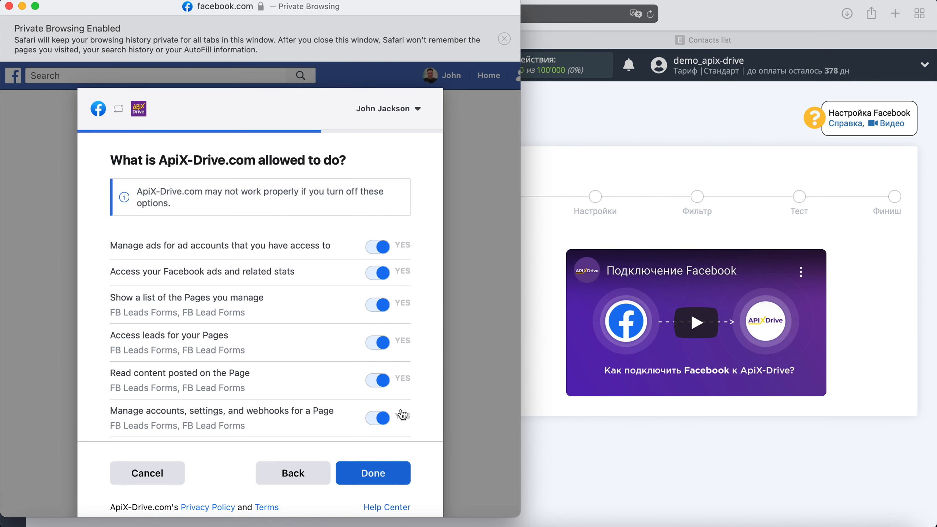
left_click(394, 459)
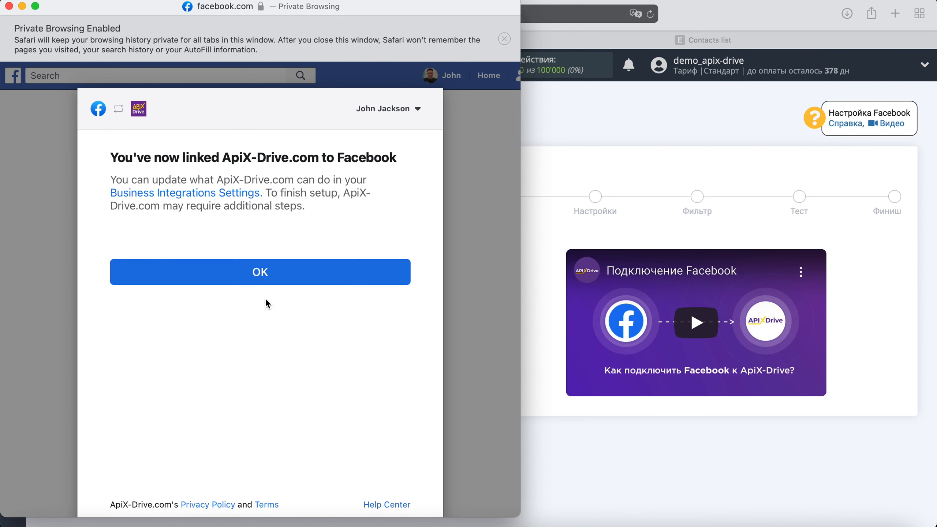
left_click(258, 273)
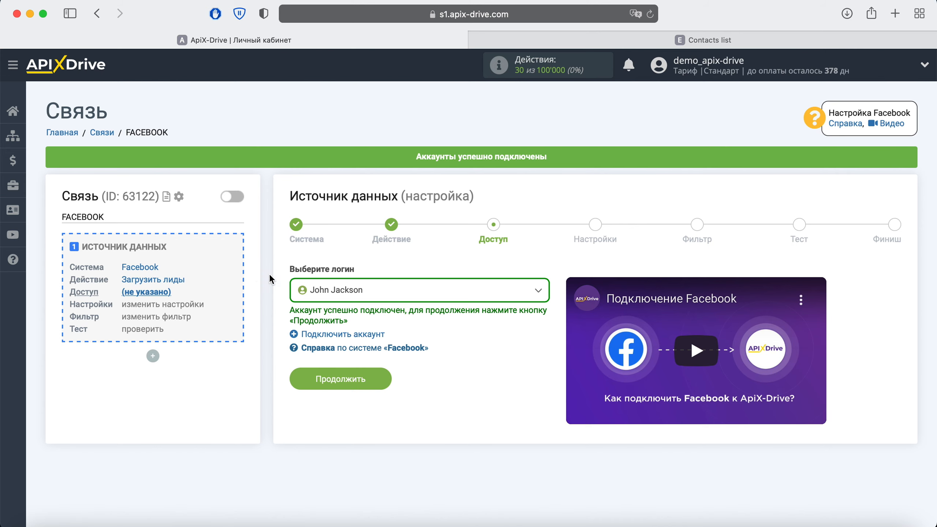
Choose the newly connected Facebook account as the source login and continue to its settings
left_click(380, 294)
left_click(364, 370)
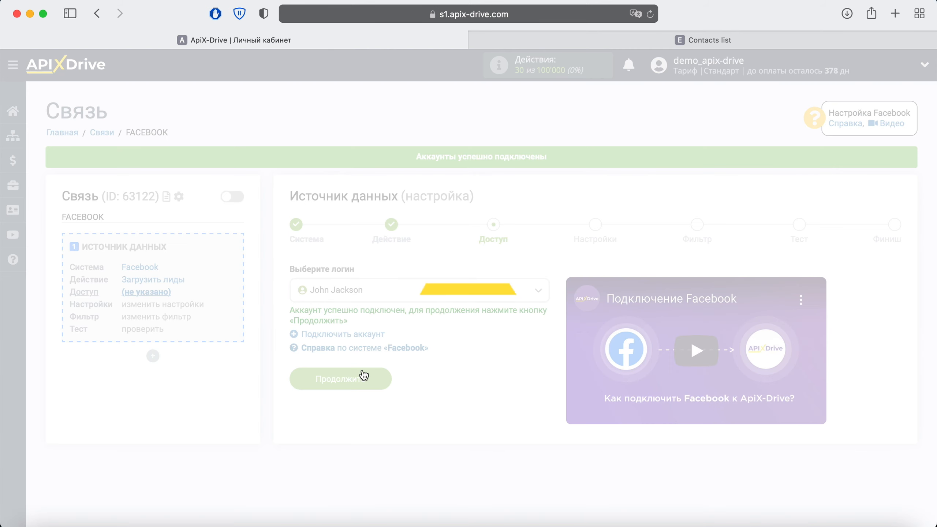
left_click(378, 379)
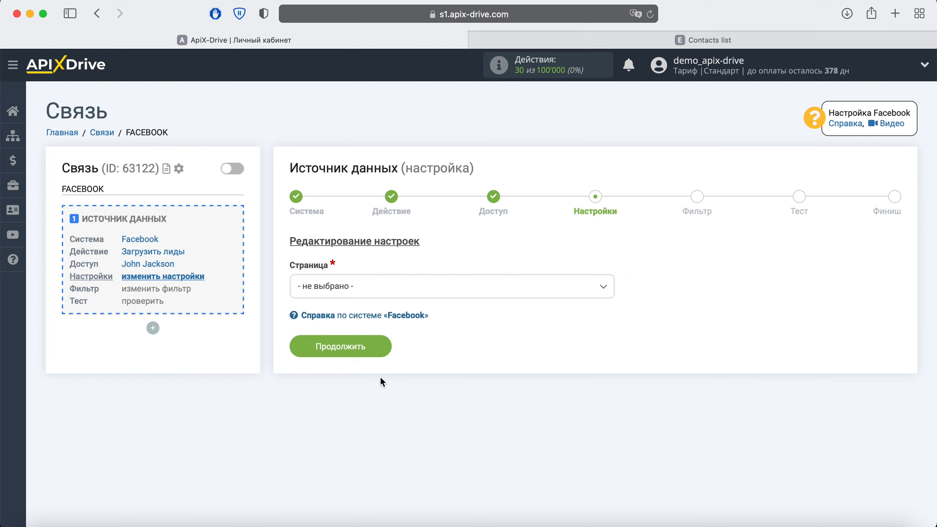
Set the page to FB Leads Forms with "Нет, настроить формы индивидуально", enable only FB Lead Form 20.05.2021, and save the settings
left_click(401, 296)
left_click(362, 369)
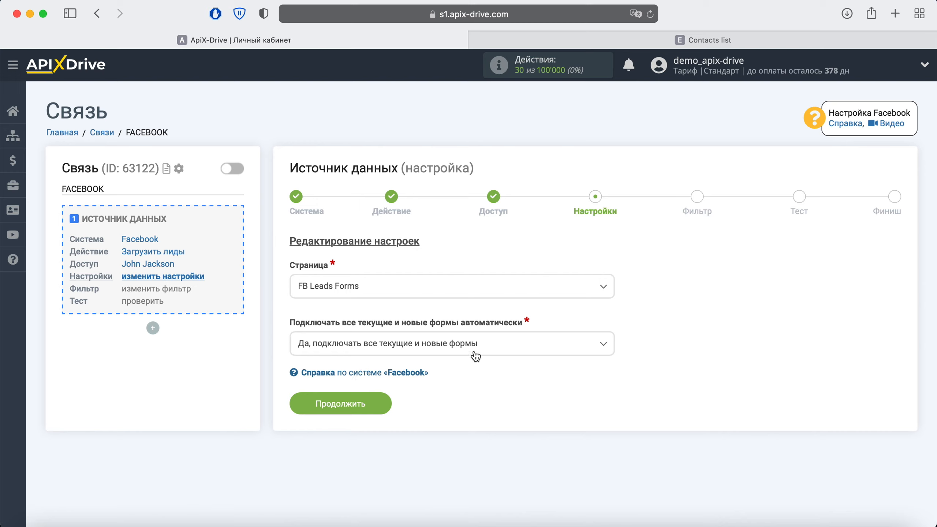
left_click(502, 350)
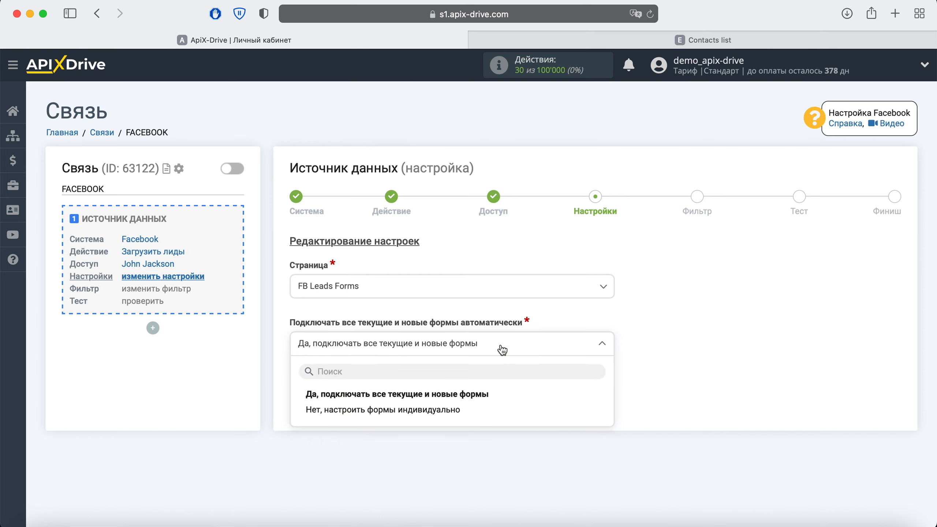
left_click(429, 410)
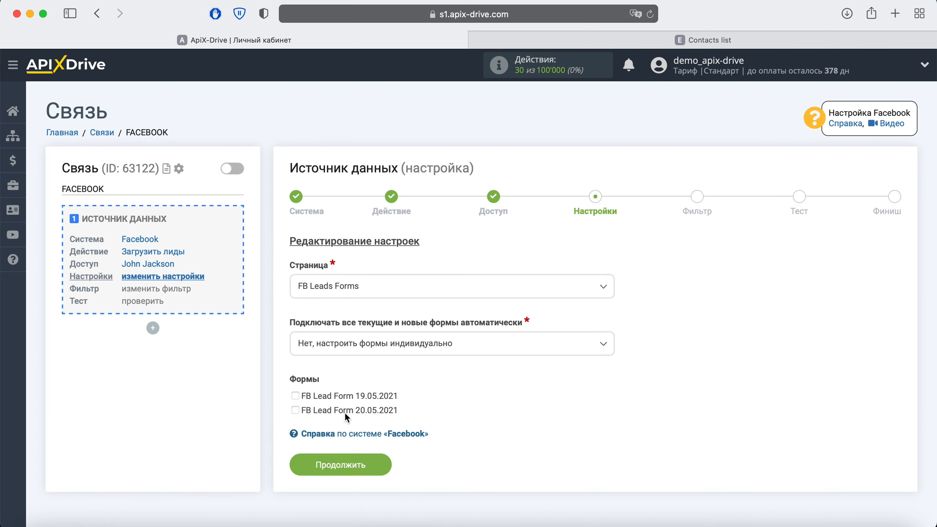
left_click(296, 410)
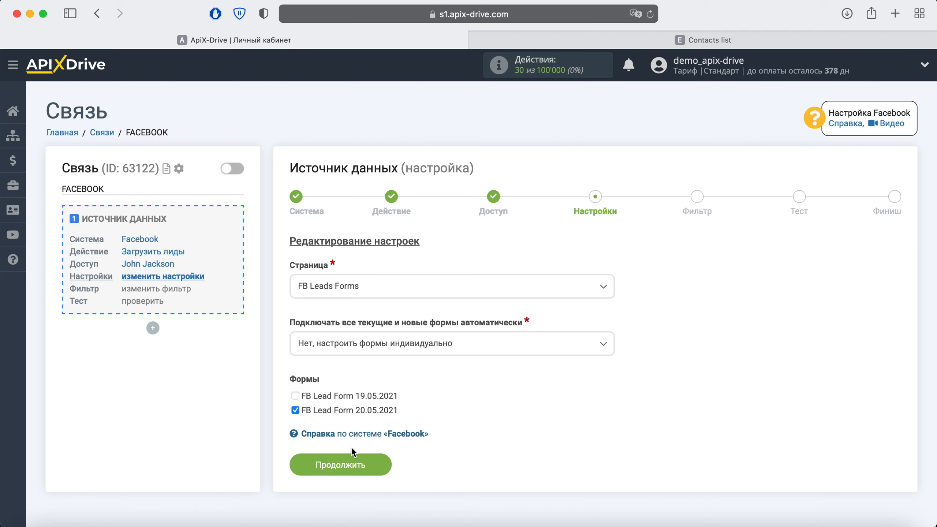
left_click(379, 467)
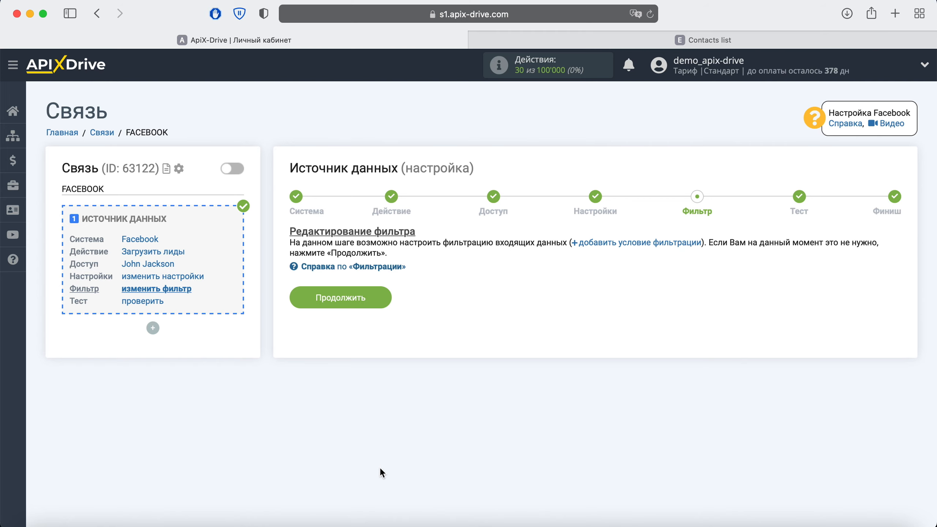
Leave the source filter without conditions, review the Facebook test lead data, and complete the data source setup
left_click(381, 295)
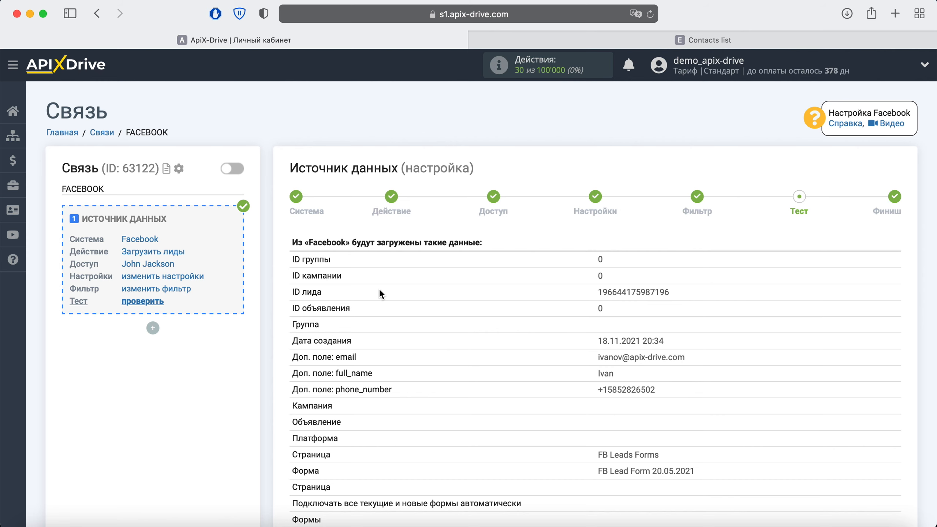
scroll(381, 293, "down", 3)
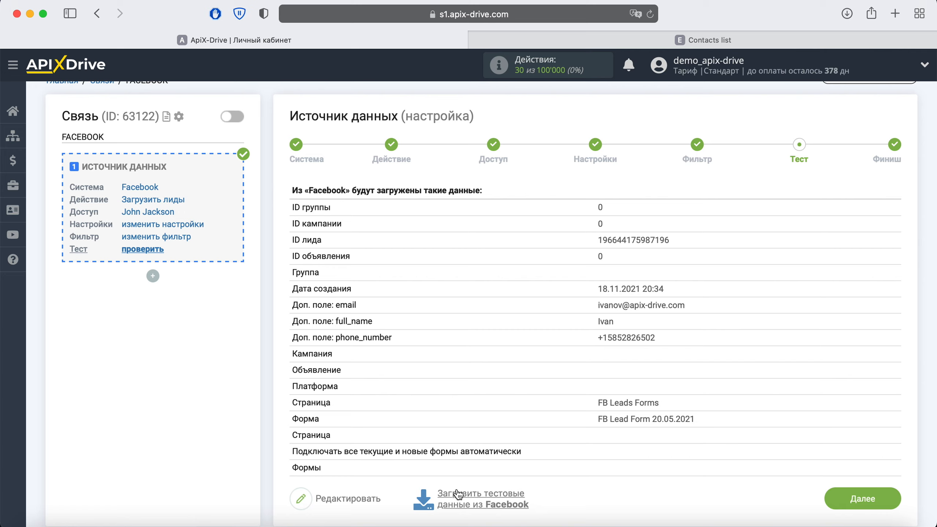
left_click(882, 501)
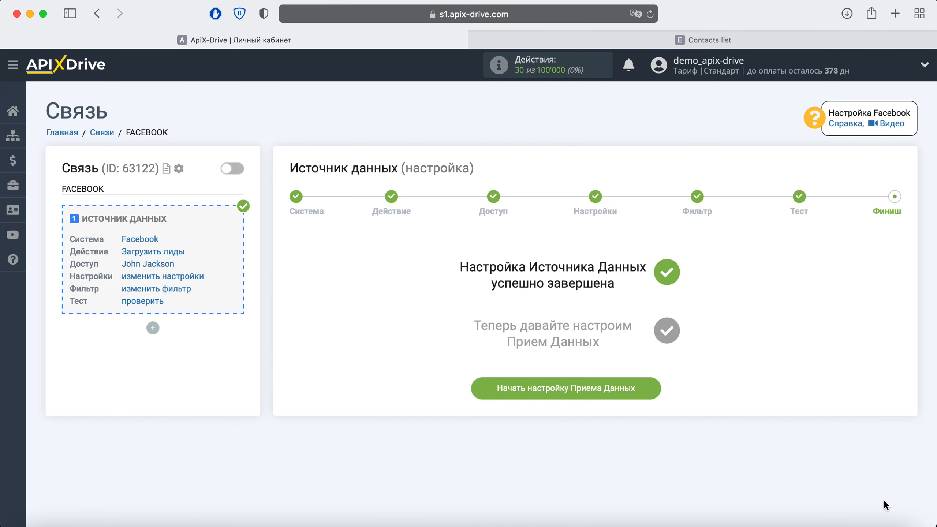
Start the data destination setup and choose eSputnik as the receiving system
left_click(652, 397)
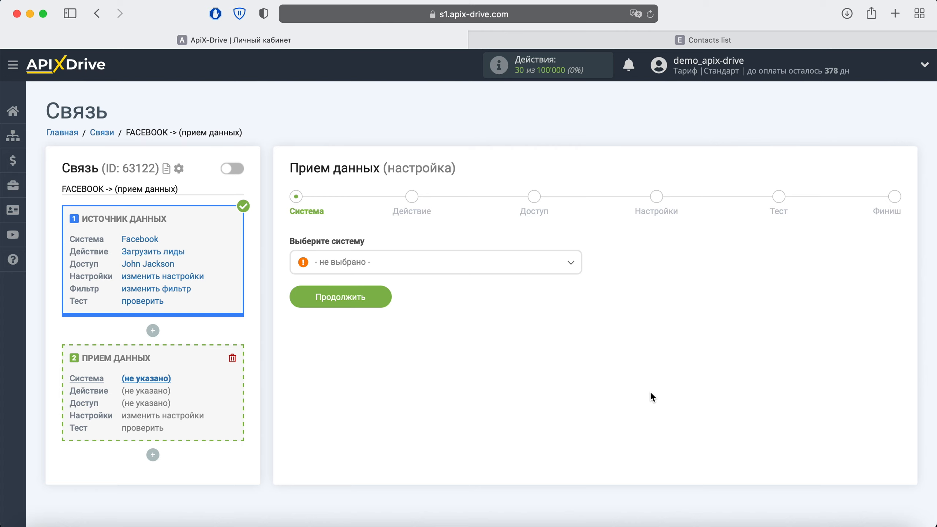
left_click(522, 271)
scroll(523, 359, "down", 10)
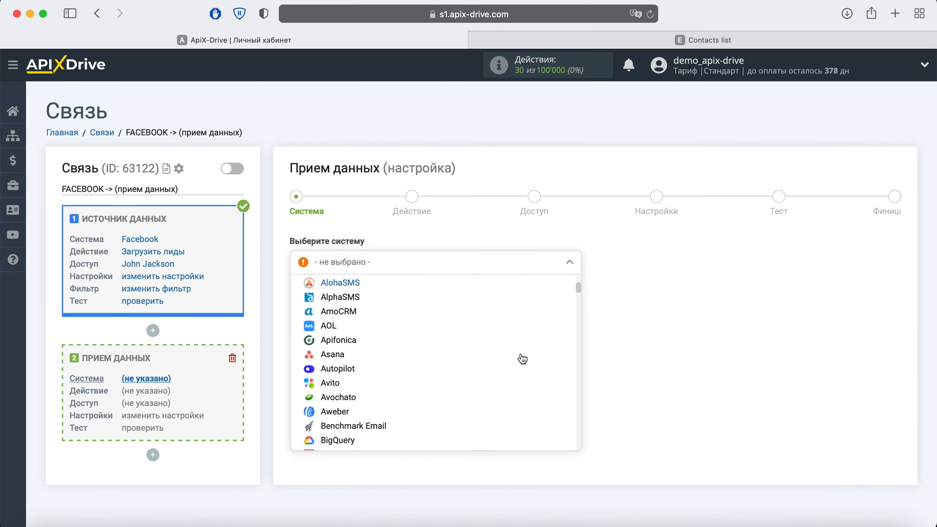
scroll(522, 359, "down", 10)
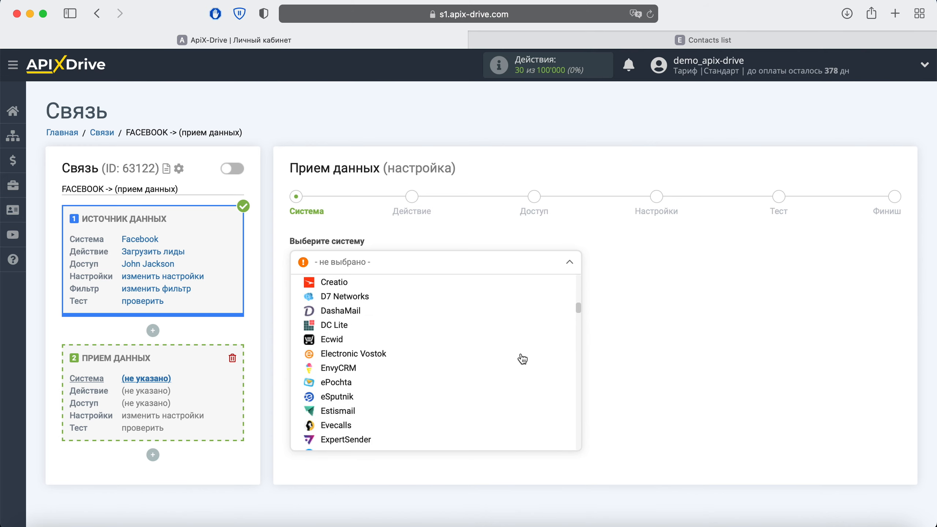
left_click(349, 397)
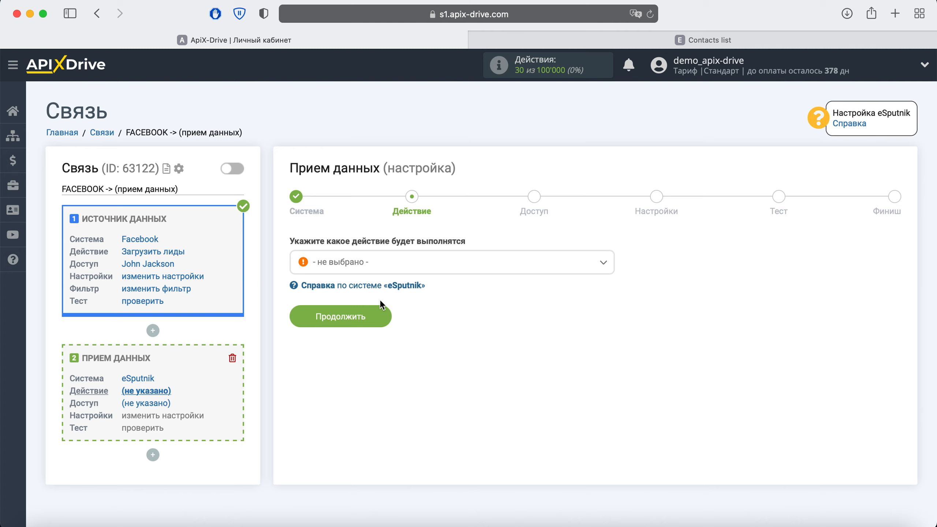
Set the eSputnik destination action to "Добавить новый E-mail" and continue to the access stage
left_click(422, 262)
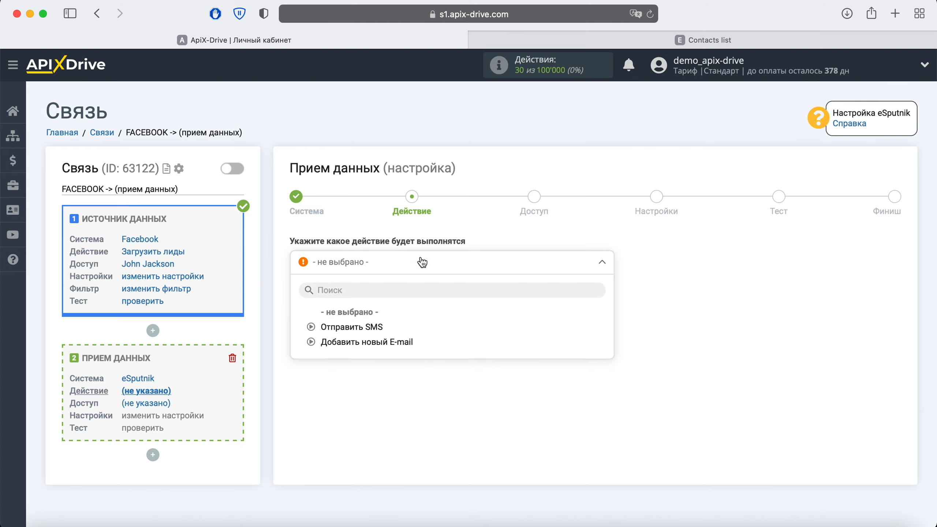
left_click(383, 343)
left_click(381, 318)
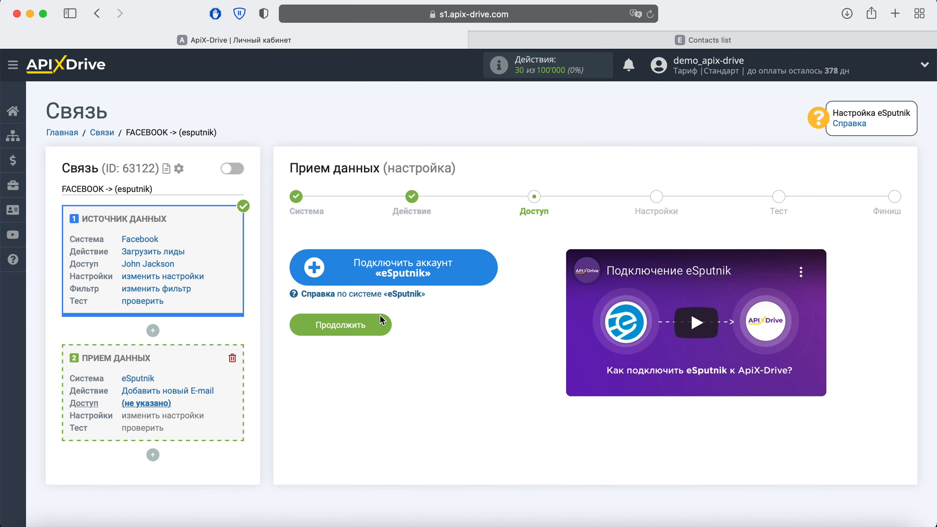
Connect an eSputnik account by pasting its login and password, save it, and select it as the destination login
left_click(481, 274)
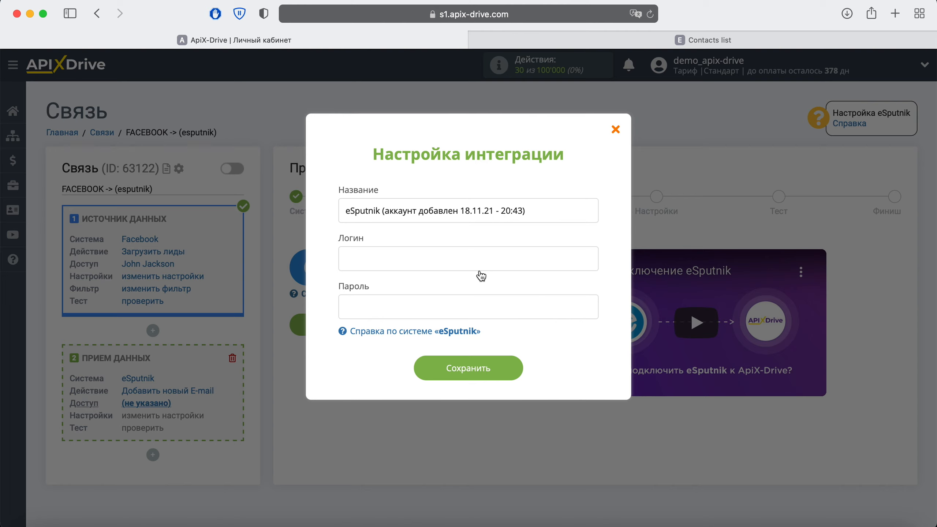
right_click(365, 252)
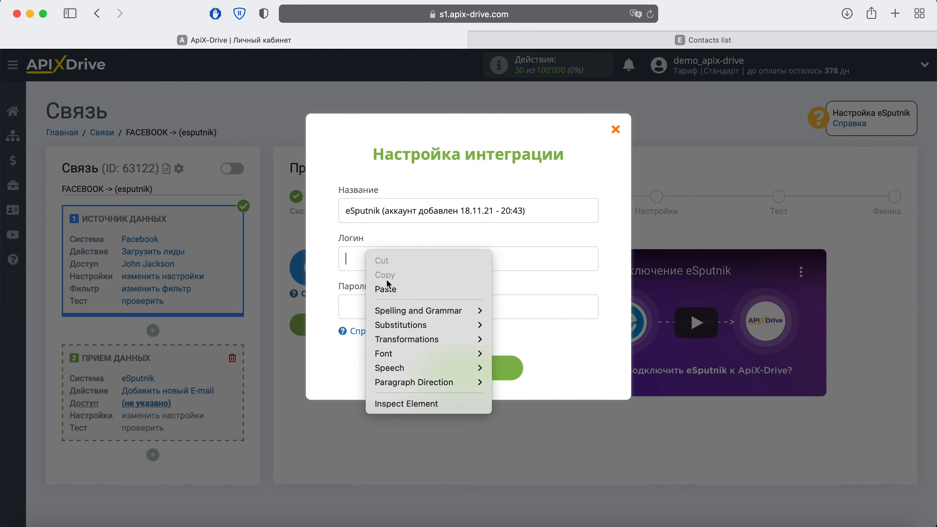
left_click(392, 288)
right_click(351, 308)
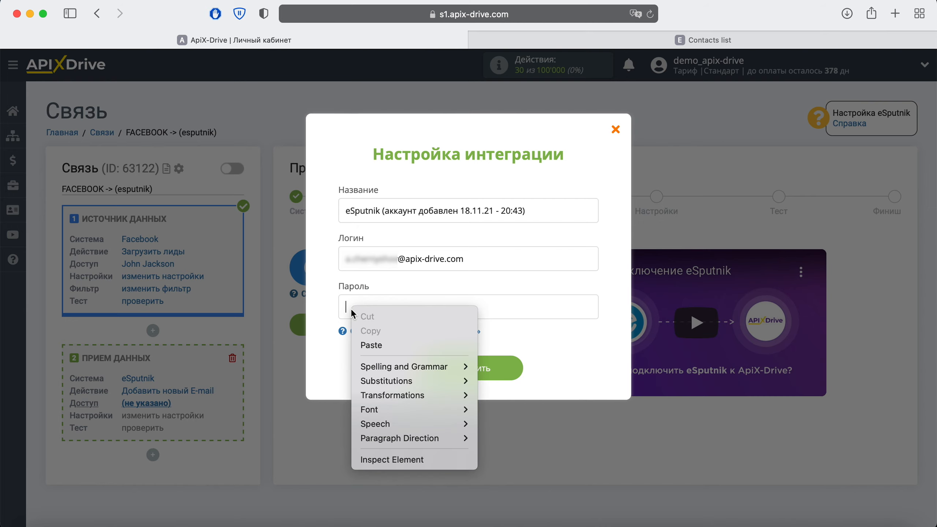
left_click(384, 346)
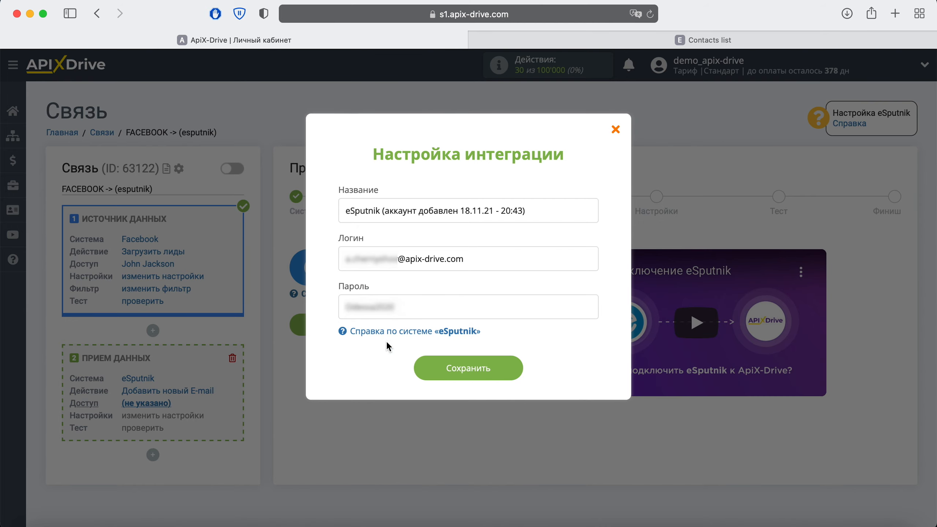
left_click(522, 368)
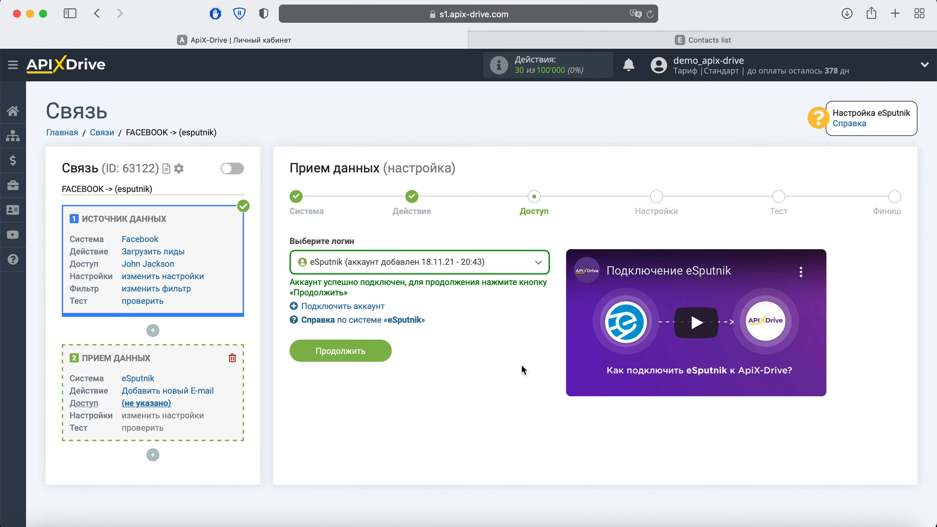
left_click(502, 264)
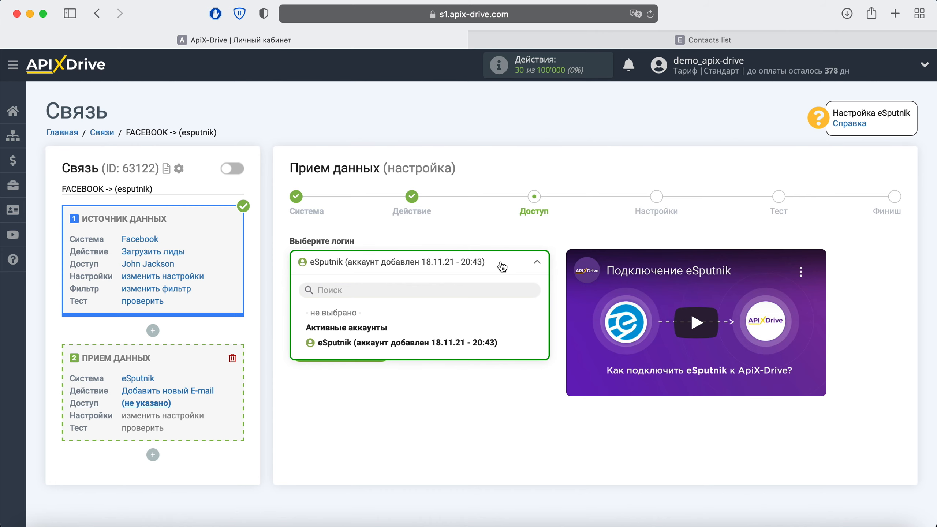
left_click(470, 345)
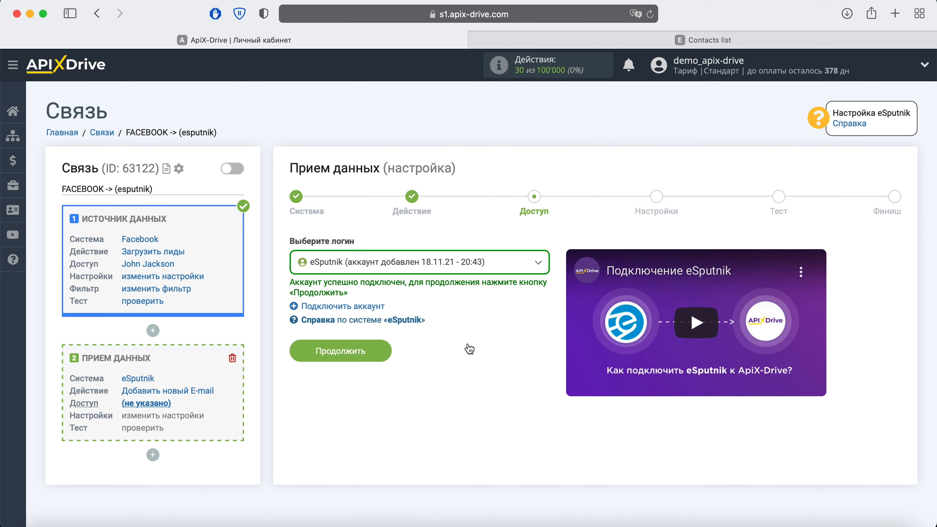
Continue to the eSputnik destination settings and choose "Subscribers" as the address book for new contacts
left_click(378, 347)
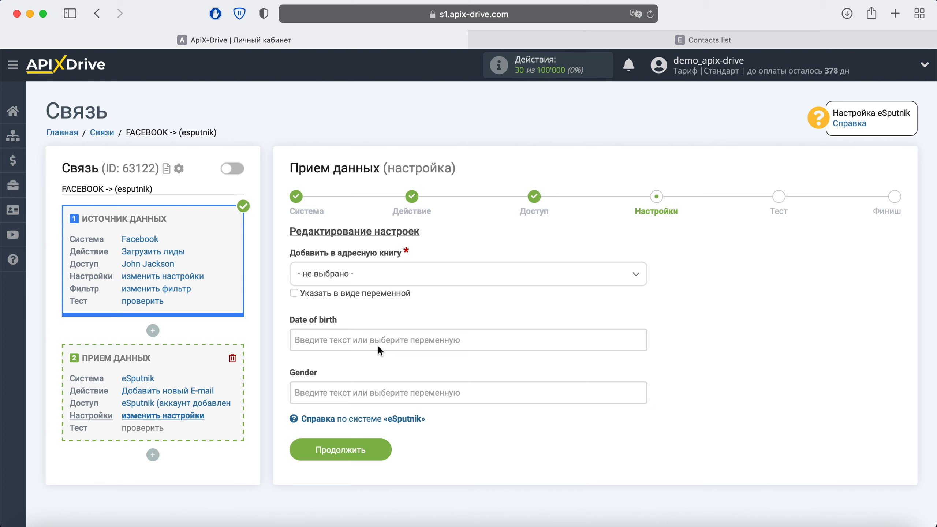
left_click(391, 274)
left_click(343, 345)
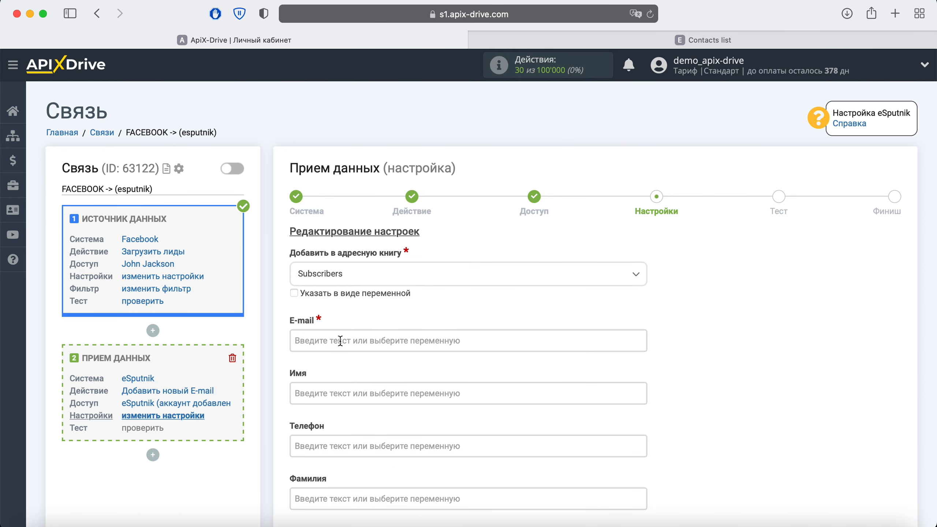
Map the destination's E-mail field to the Facebook lead variable "Доп. поле: email"
scroll(340, 341, "down", 2)
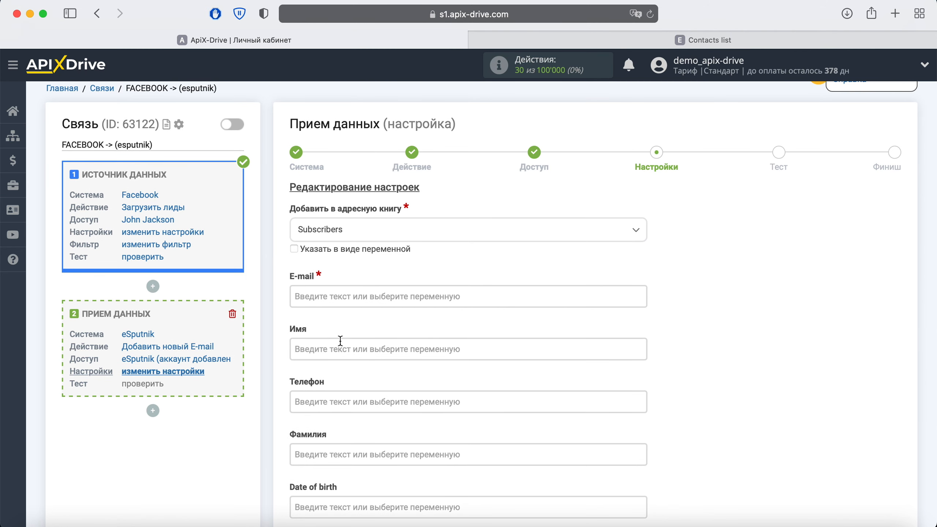
left_click(342, 298)
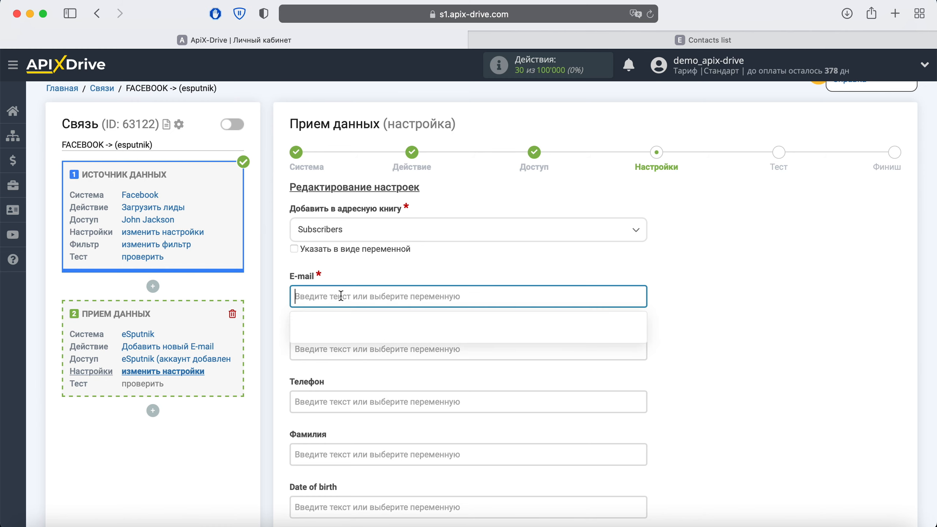
scroll(342, 301, "down", 5)
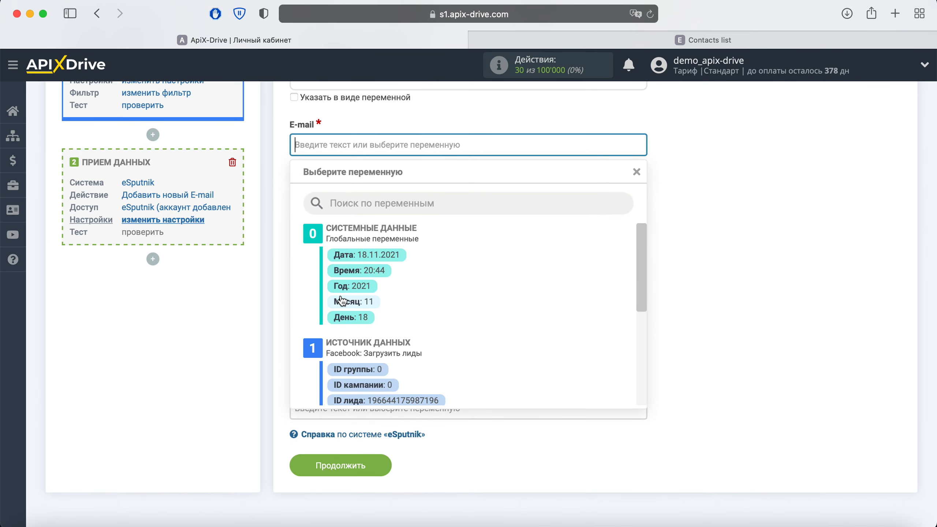
scroll(536, 288, "down", 3)
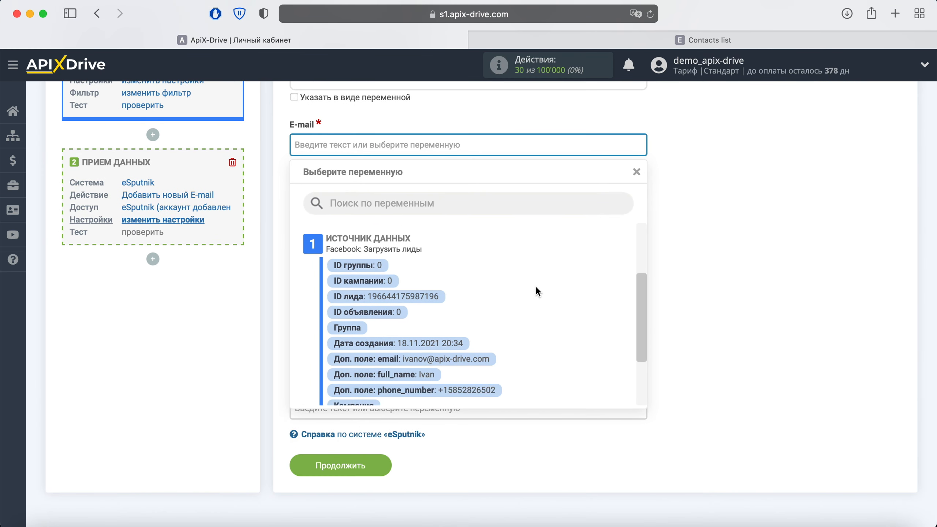
left_click(487, 358)
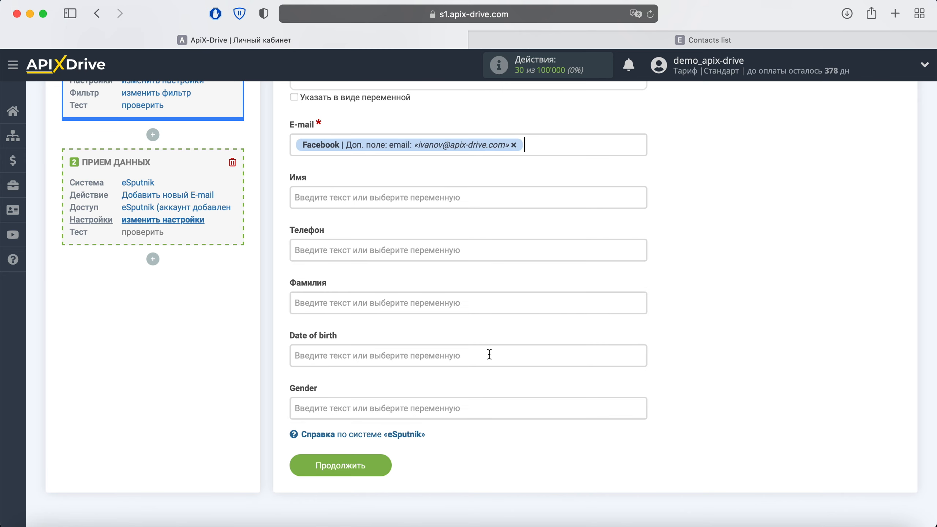
Map the "Имя" field to the Facebook lead variable "Доп. поле: full_name"
left_click(402, 204)
scroll(535, 301, "down", 5)
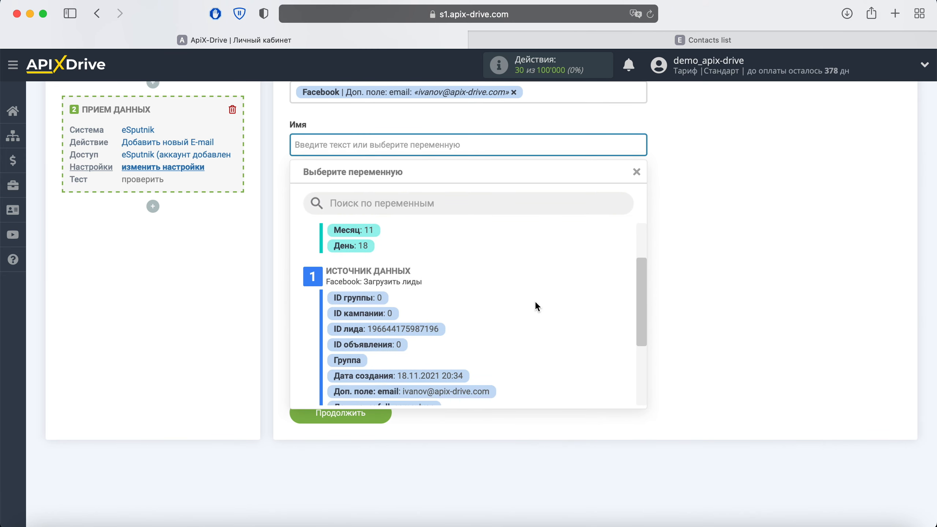
scroll(535, 300, "down", 2)
left_click(428, 378)
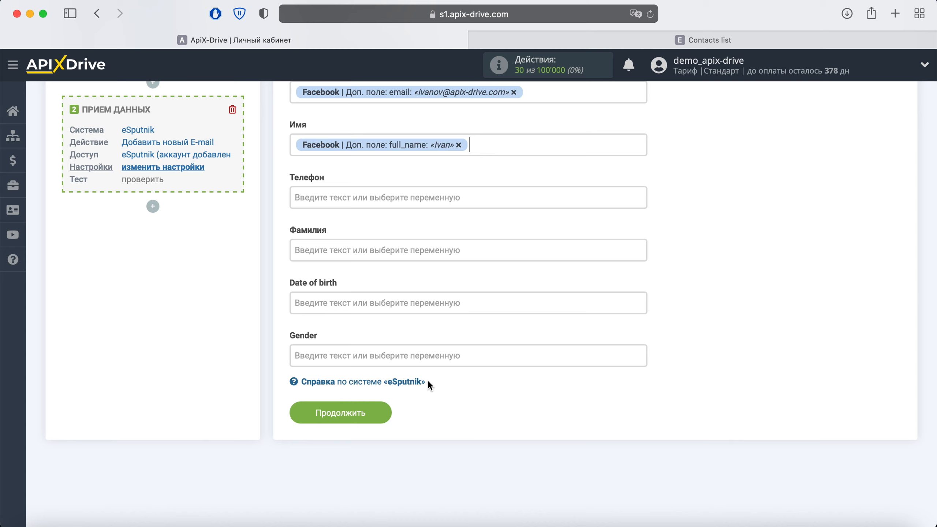
Map the "Телефон" field to the Facebook variable "Доп. поле: phone_number" and continue to the test stage
left_click(386, 206)
scroll(531, 312, "down", 3)
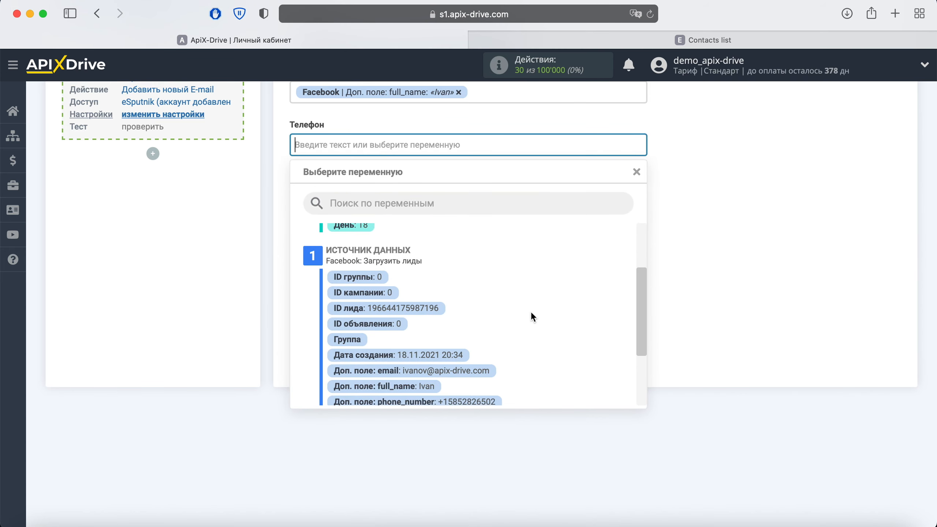
scroll(531, 311, "down", 2)
left_click(490, 370)
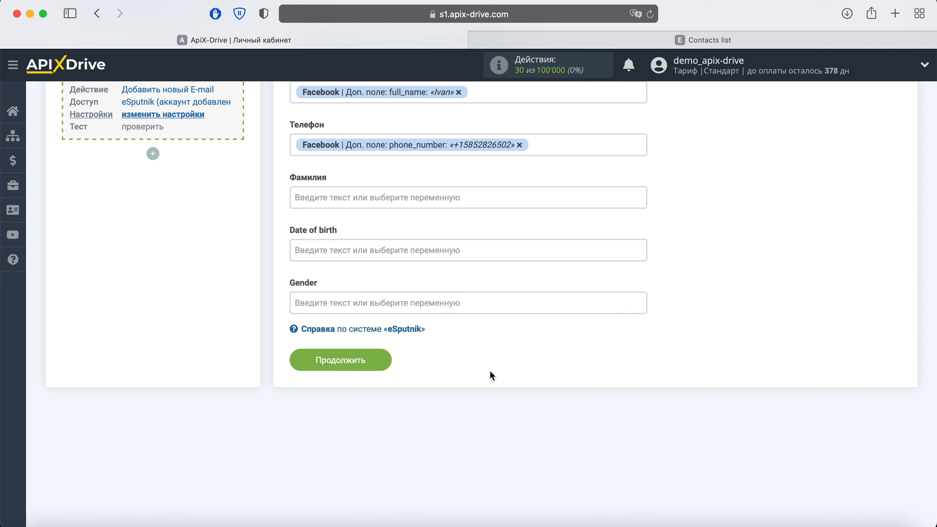
left_click(383, 361)
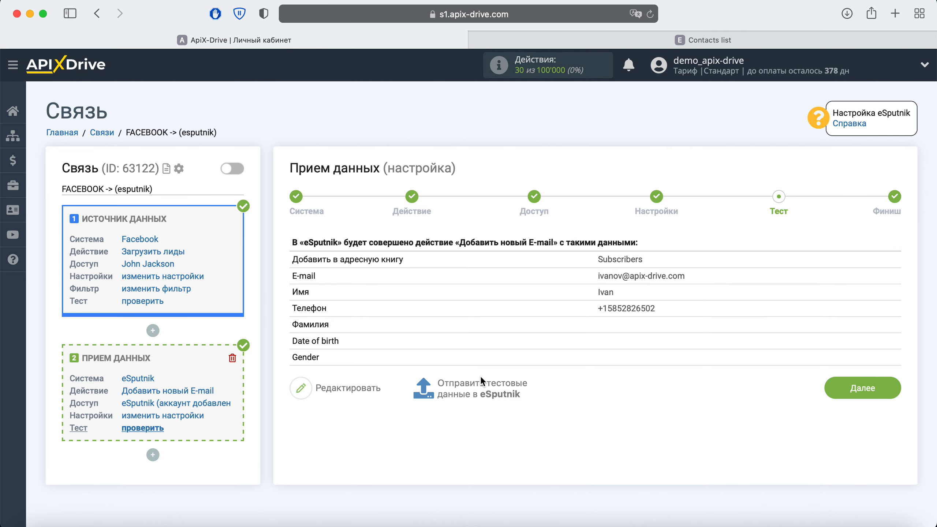
Send the test data to eSputnik, then switch to the eSputnik contacts list and refresh it to check for the test contact
left_click(479, 389)
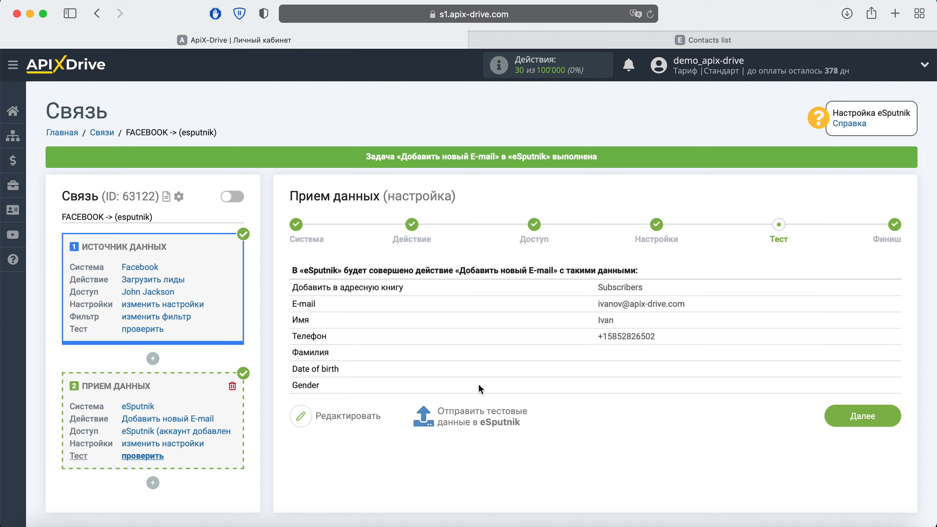
left_click(675, 39)
left_click(652, 15)
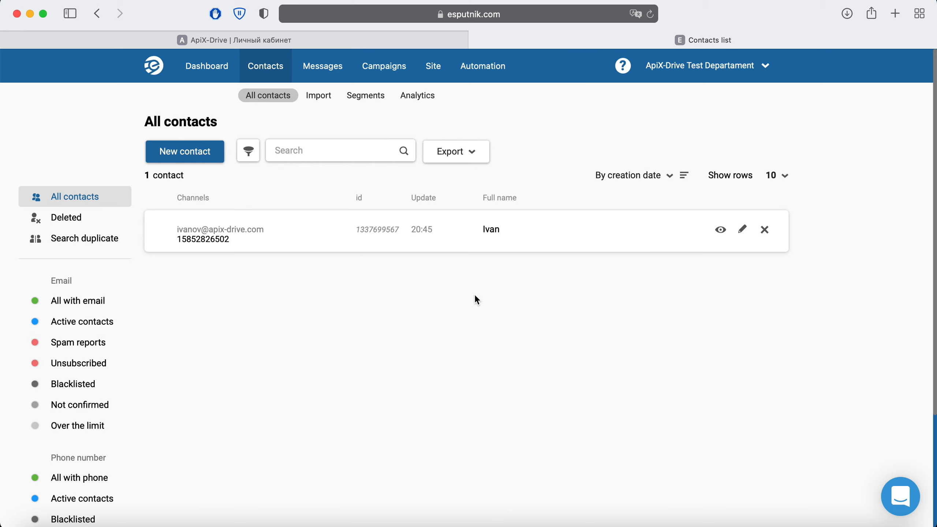
Return to ApiX-Drive, complete the data destination setup, and enable automatic updating for the connection
left_click(301, 40)
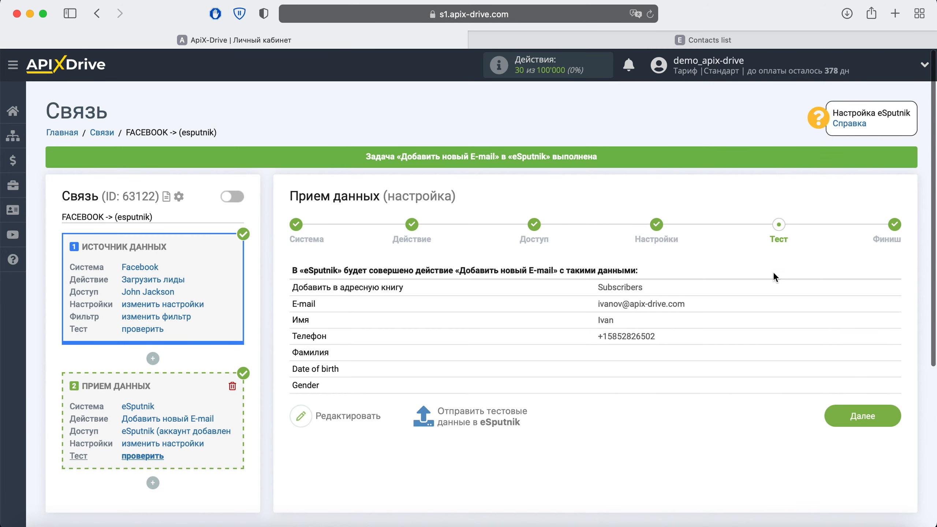
left_click(891, 411)
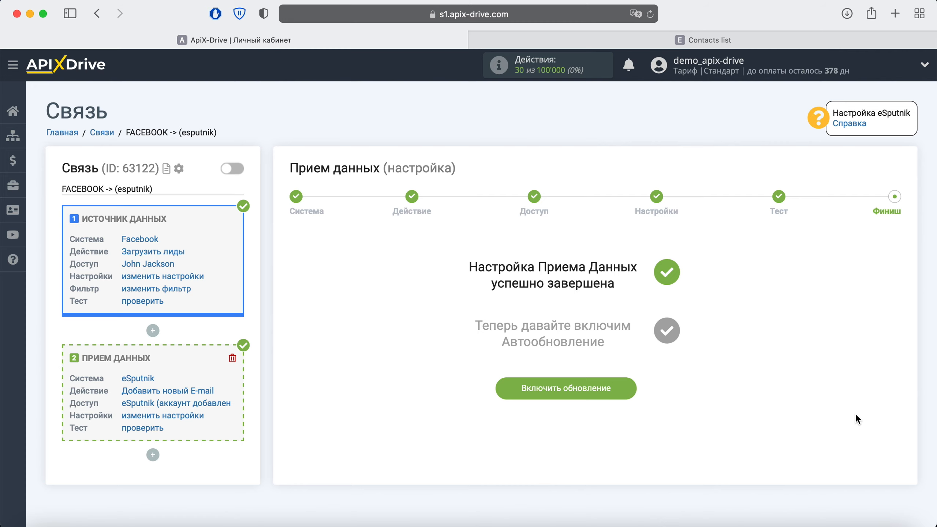
left_click(622, 388)
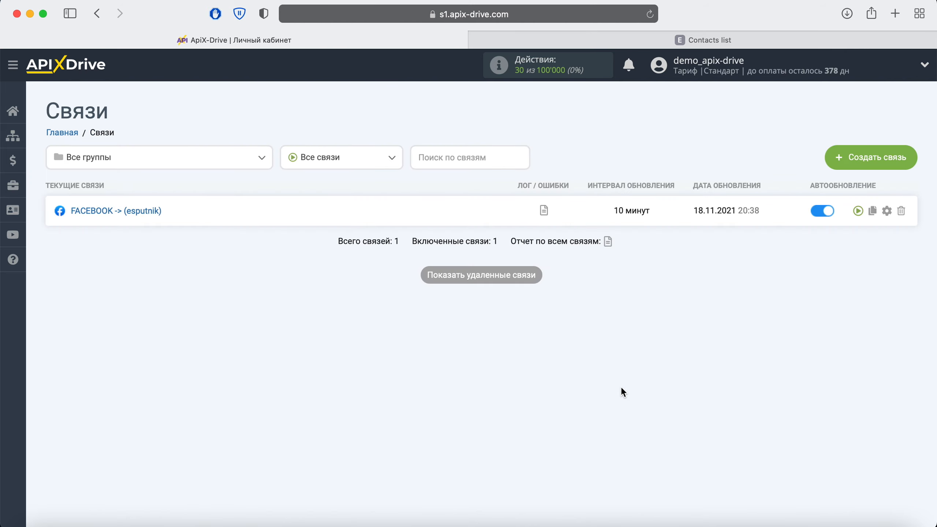
Set the update interval of the "FACEBOOK -> (esputnik)" connection to 5 minutes and save its settings
left_click(887, 212)
left_click(465, 305)
left_click(408, 282)
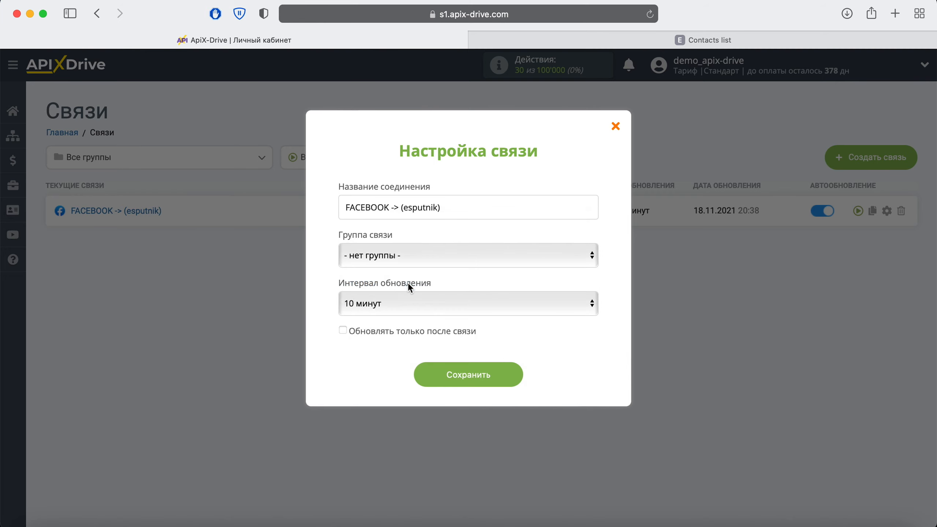
left_click(504, 370)
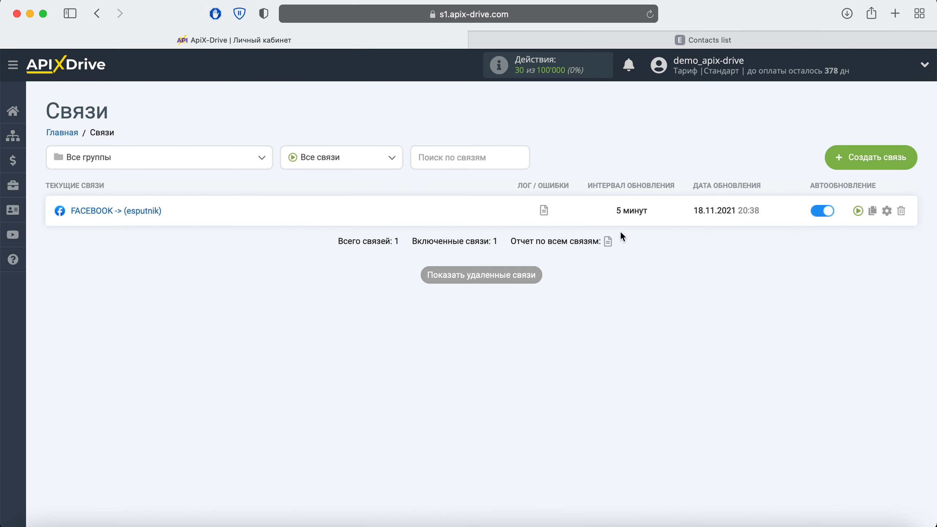